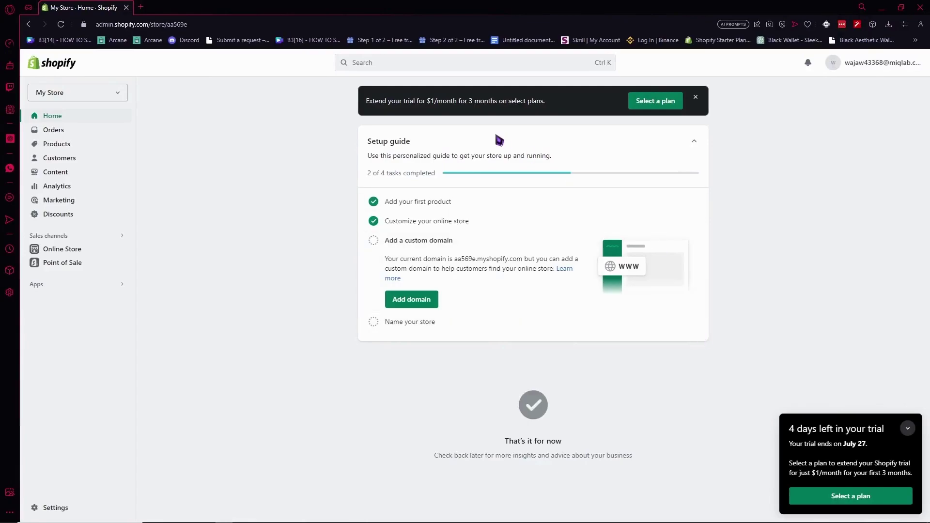
# Search the store admin for 'affil' to list affiliate apps in the App Store
pyautogui.click(370, 68)
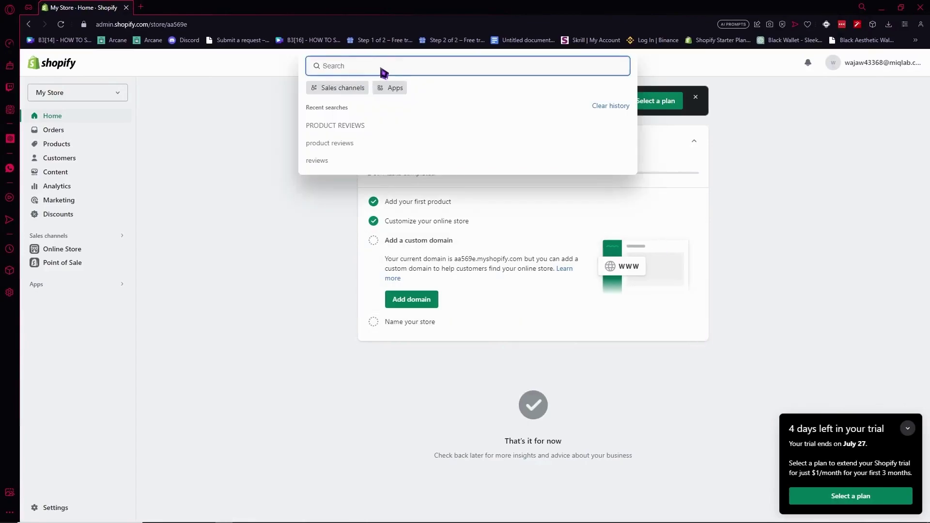
pyautogui.write('affiliate')
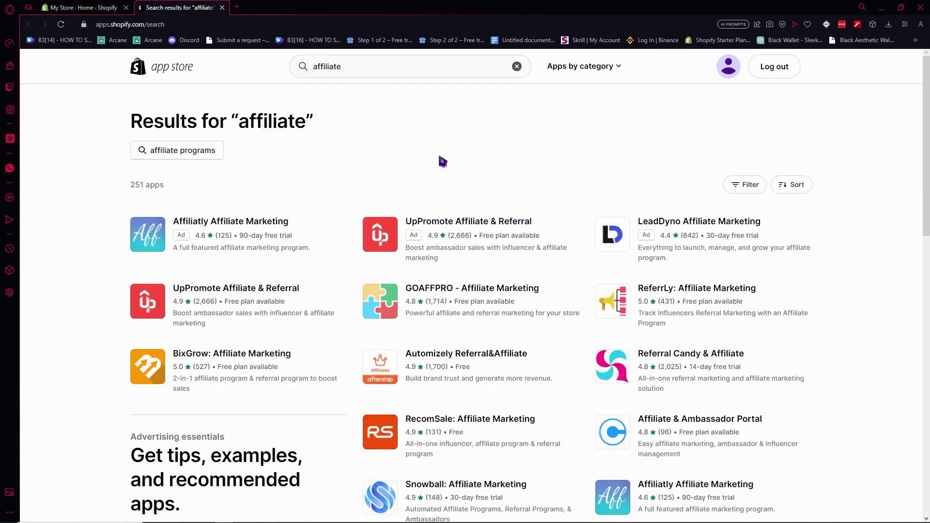
# Browse the affiliate results, open GOAFFPRO - Affiliate Marketing and choose Add app
pyautogui.scroll(-3, 442, 160)
pyautogui.scroll(2, 441, 146)
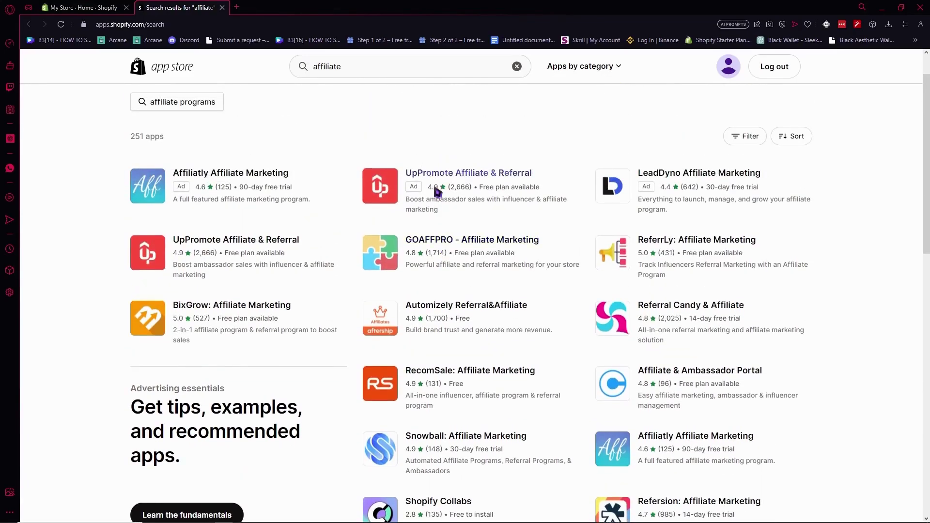
pyautogui.scroll(-4, 432, 213)
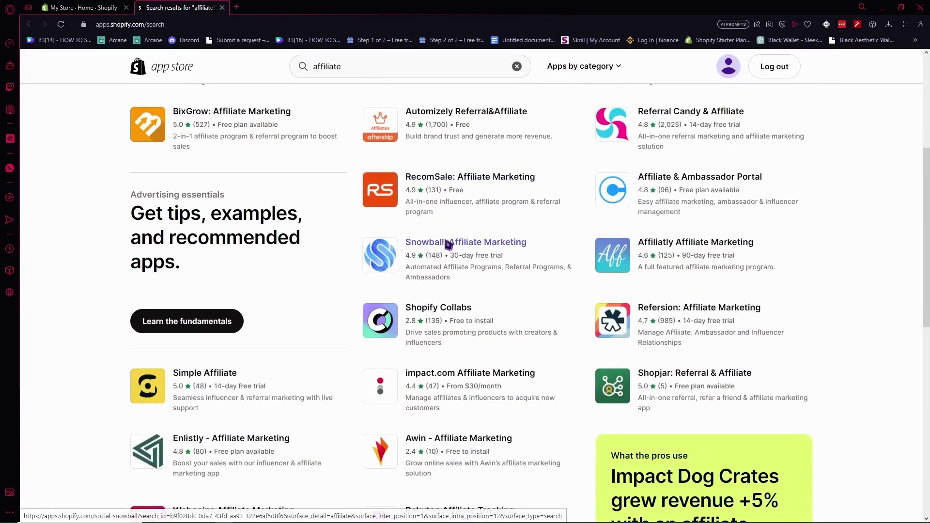
pyautogui.scroll(-3, 448, 245)
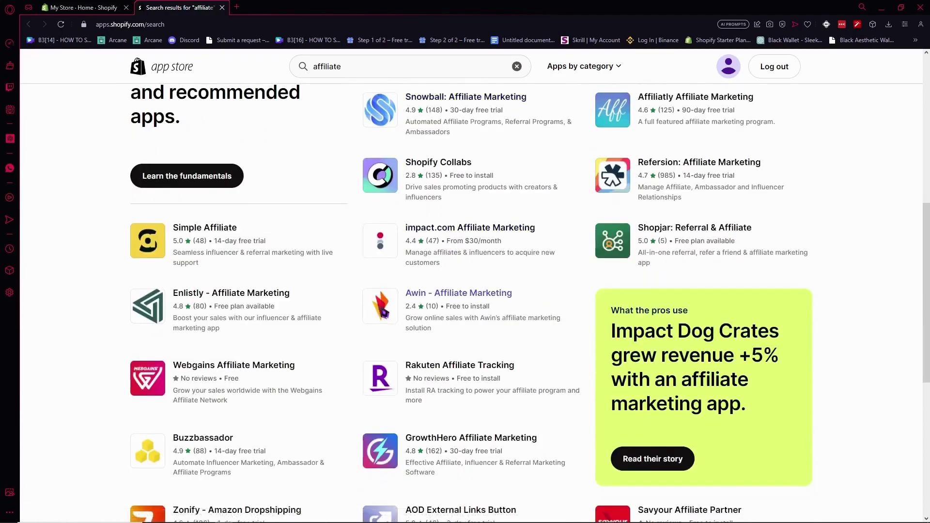
pyautogui.scroll(-3, 507, 295)
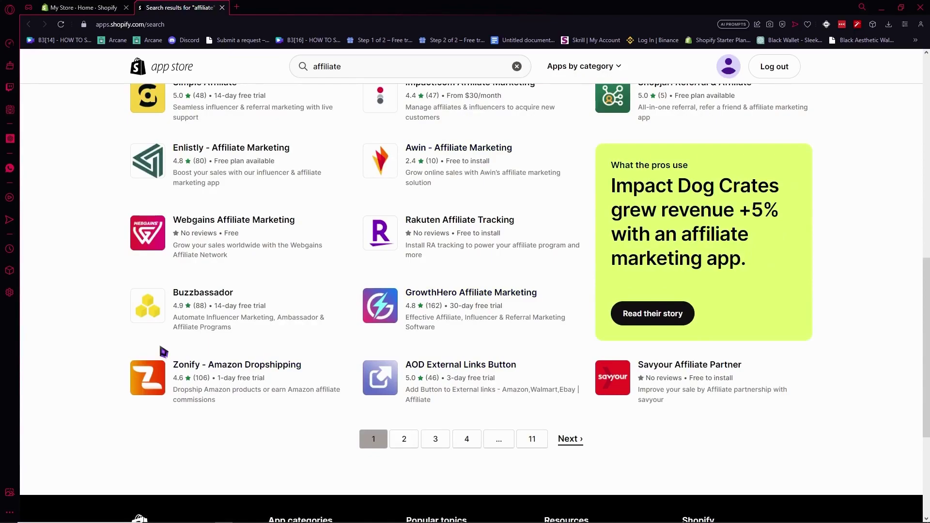
pyautogui.scroll(2, 164, 352)
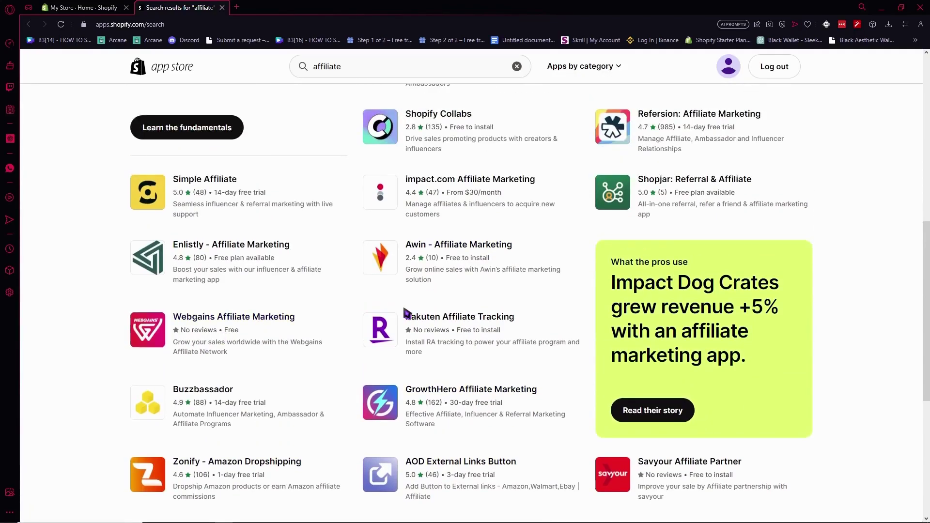
pyautogui.scroll(5, 449, 303)
pyautogui.scroll(2, 449, 303)
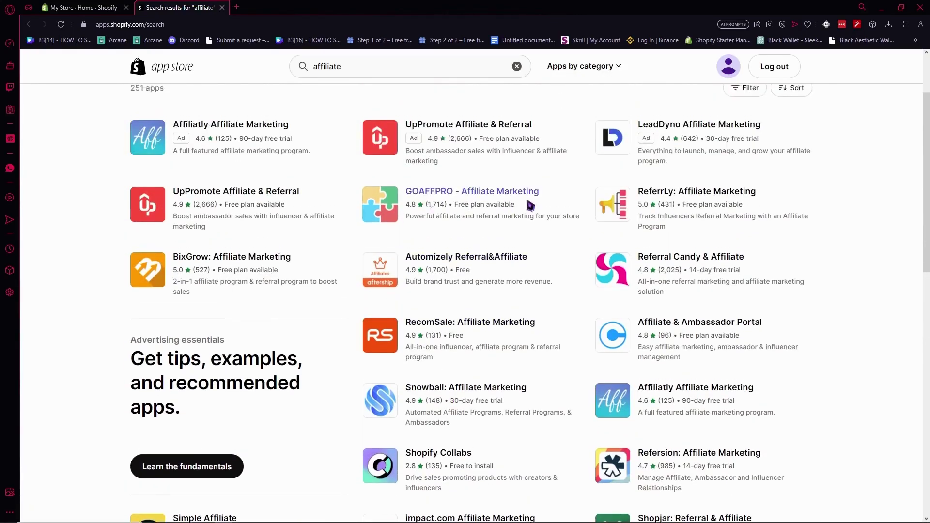
pyautogui.scroll(-5, 535, 315)
pyautogui.scroll(3, 535, 316)
pyautogui.scroll(3, 537, 209)
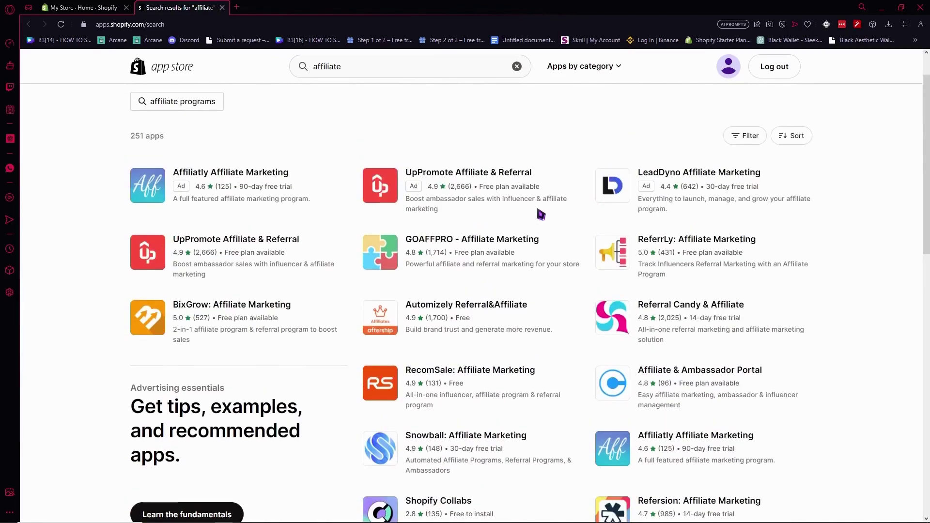
pyautogui.click(458, 242)
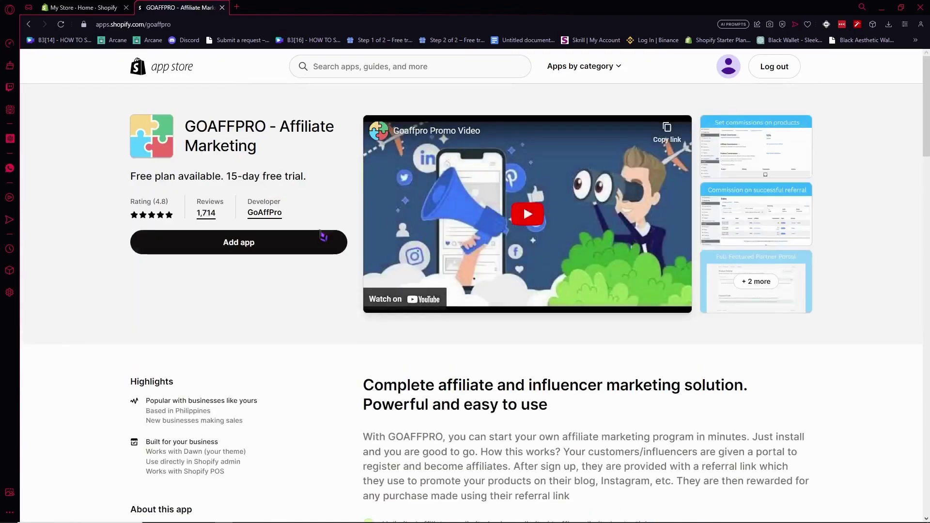
pyautogui.click(247, 252)
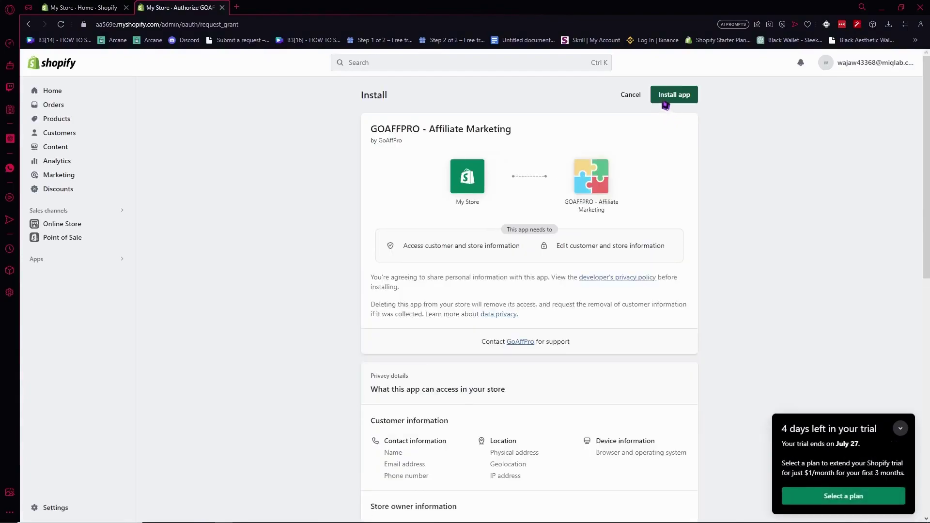
# Approve installing GOAFFPRO with the access it requests
pyautogui.click(663, 102)
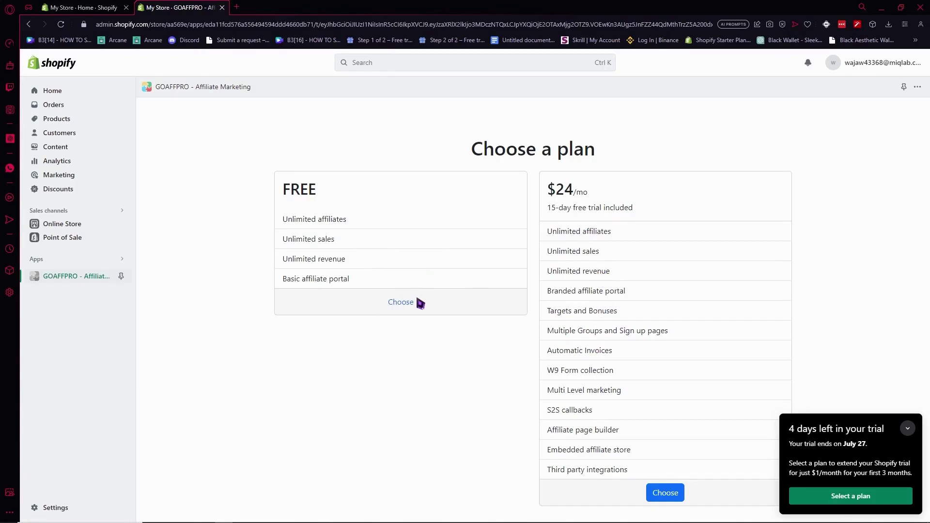
# Review the $24/mo plan's 15-day free trial, then choose the FREE plan
pyautogui.moveTo(559, 209); pyautogui.dragTo(654, 215)
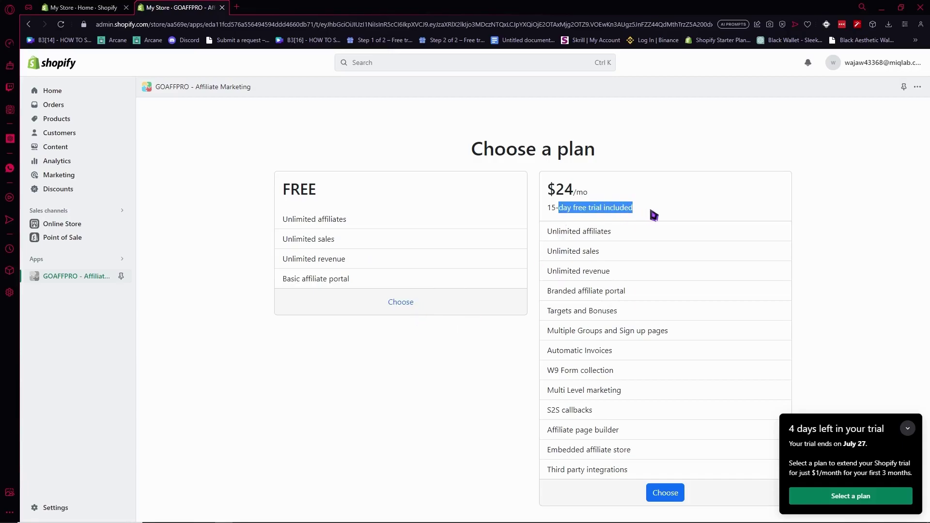
pyautogui.click(651, 213)
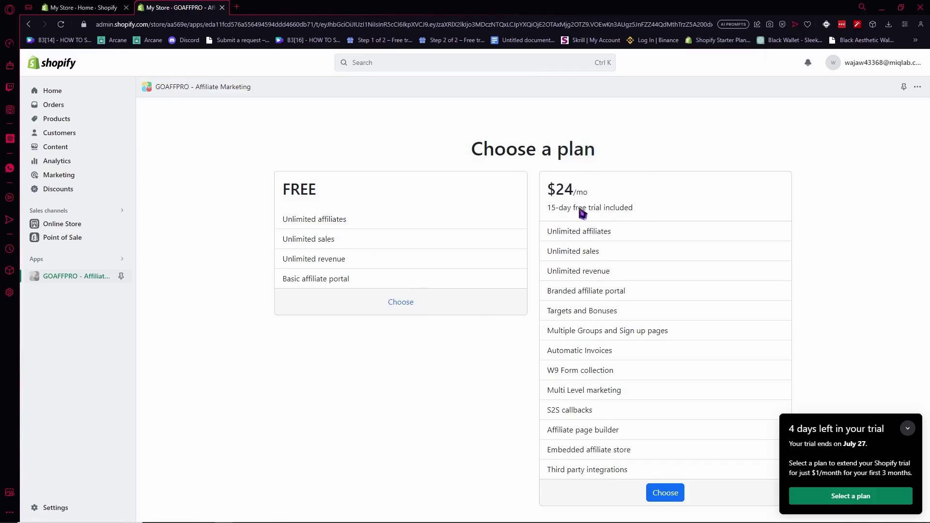
pyautogui.moveTo(551, 208); pyautogui.dragTo(616, 205)
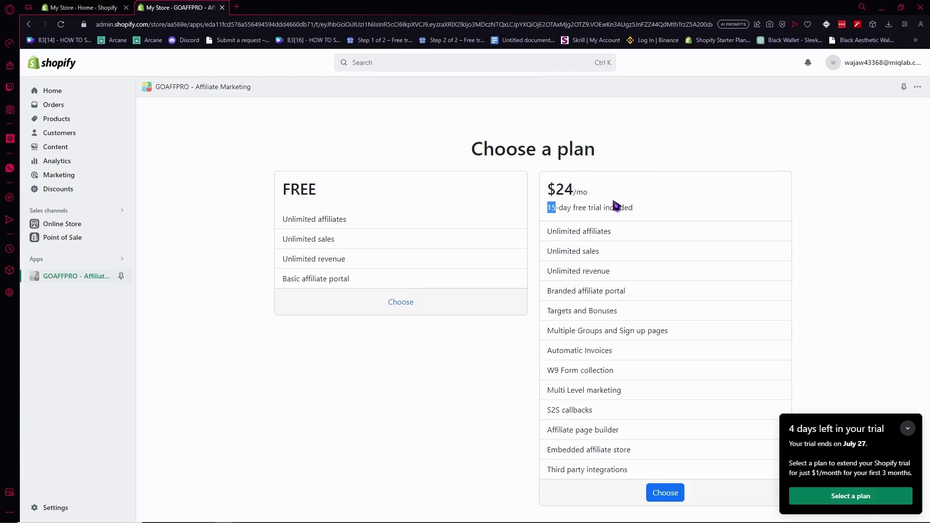
pyautogui.click(588, 208)
pyautogui.click(402, 302)
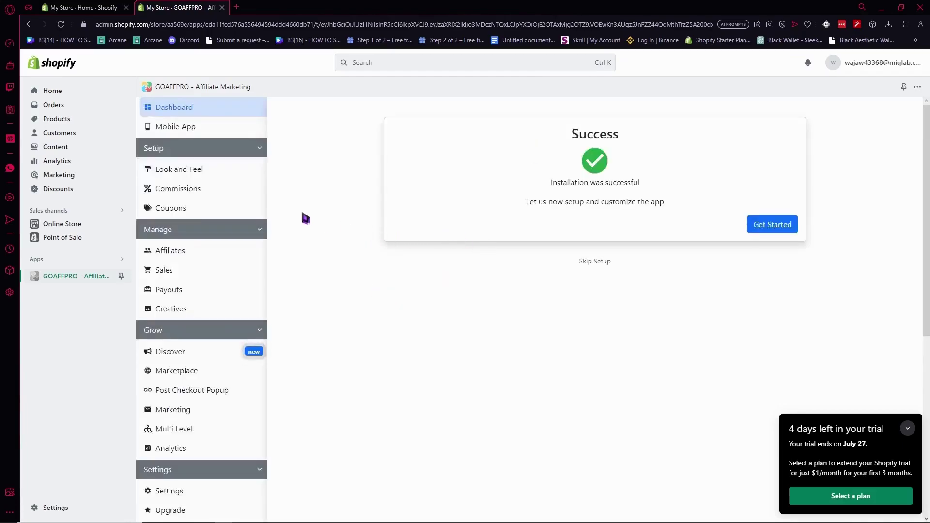
pyautogui.click(189, 259)
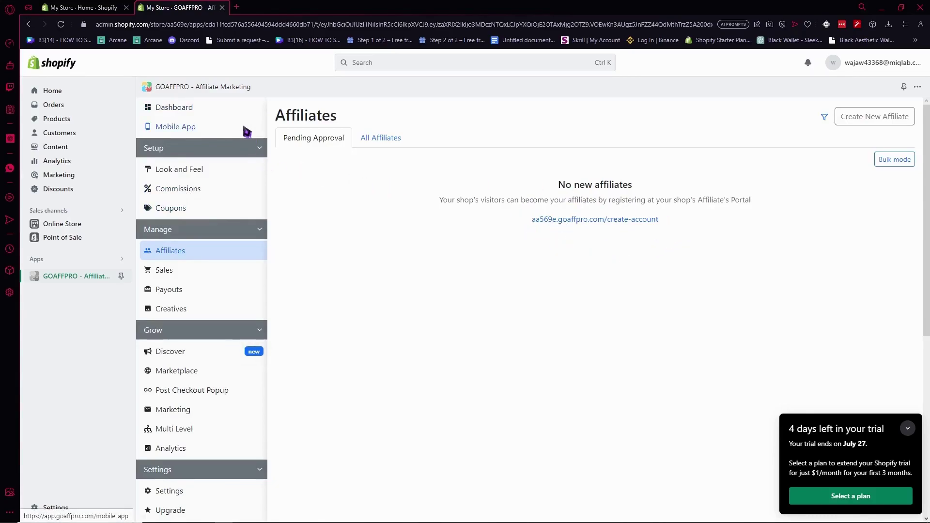
pyautogui.click(222, 115)
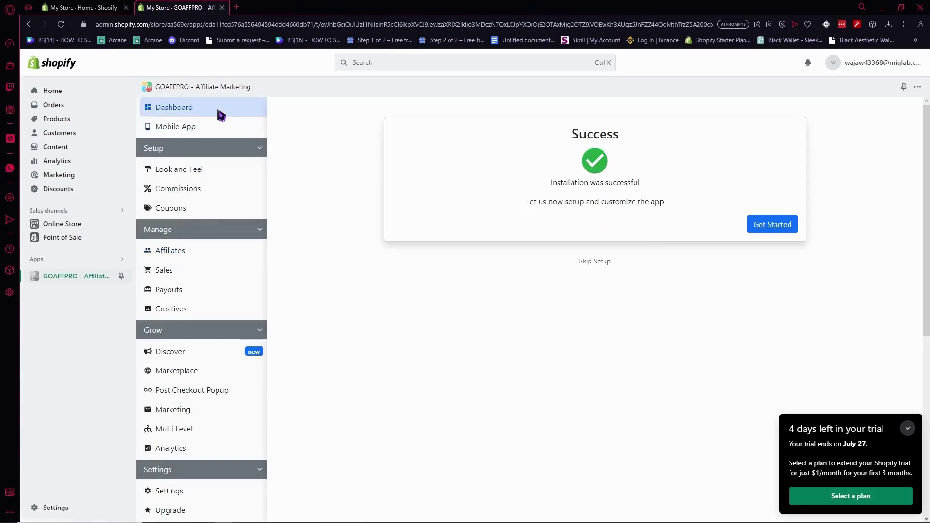
# Start GOAFFPRO's Get Started wizard and skip setup to reach the dashboard
pyautogui.click(775, 226)
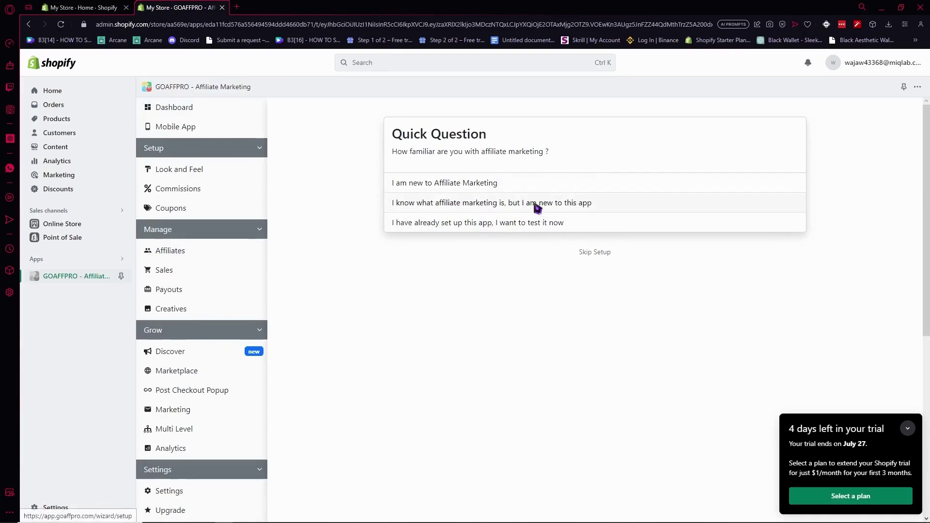
pyautogui.click(598, 255)
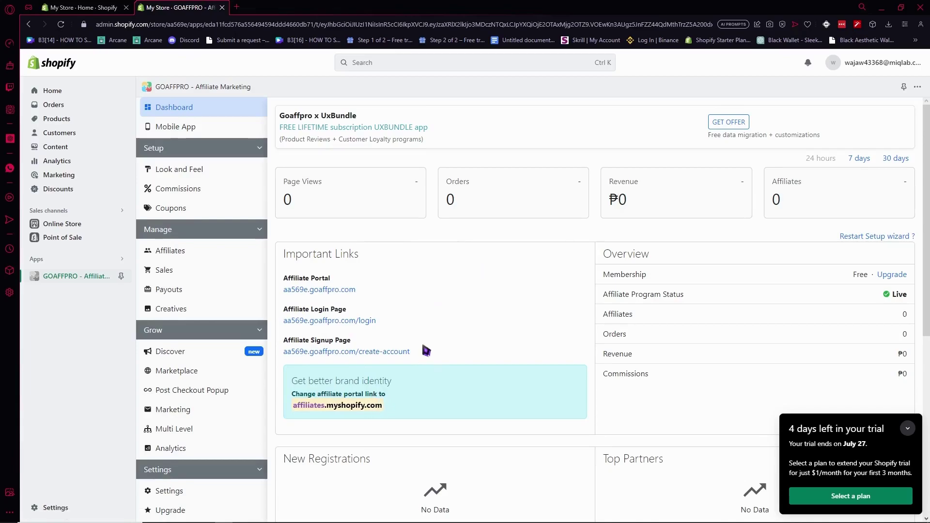
# Load the Affiliate Signup Page link from the dashboard in a new browser tab
pyautogui.moveTo(418, 353); pyautogui.dragTo(284, 351)
pyautogui.hotkey('ctrl', 'c')
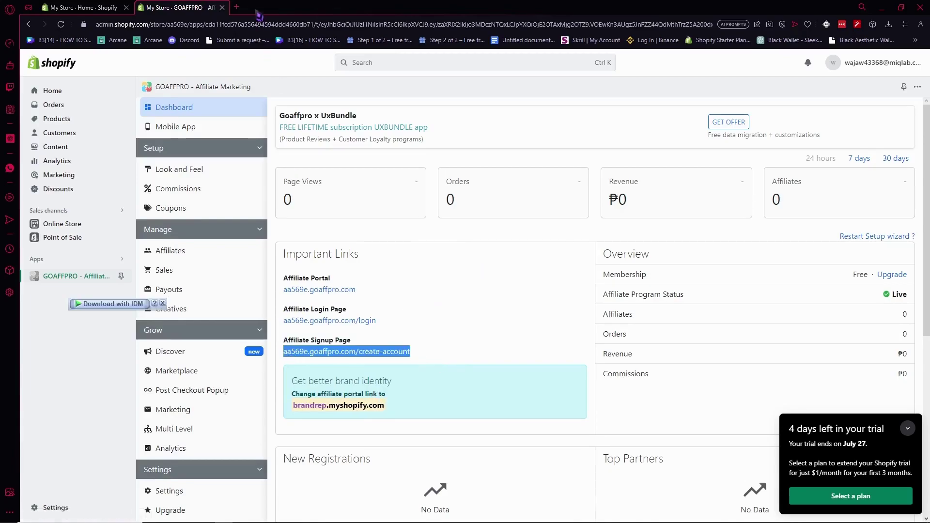
pyautogui.click(243, 7)
pyautogui.hotkey('ctrl', 'v')
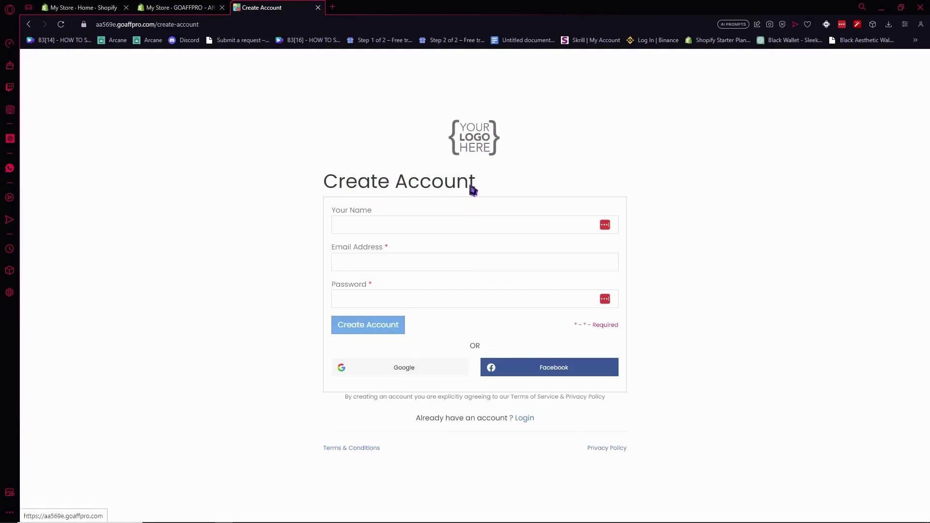
pyautogui.click(177, 8)
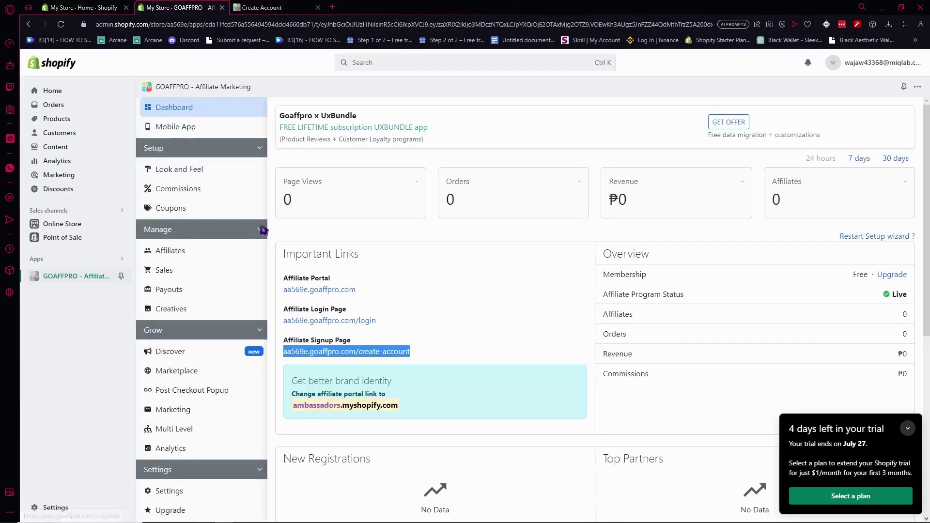
pyautogui.scroll(-2, 200, 392)
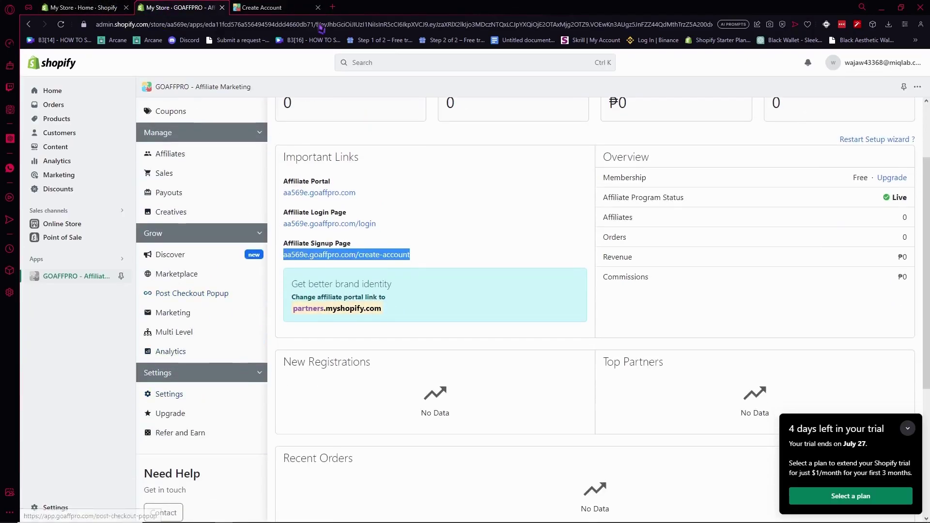
pyautogui.click(298, 8)
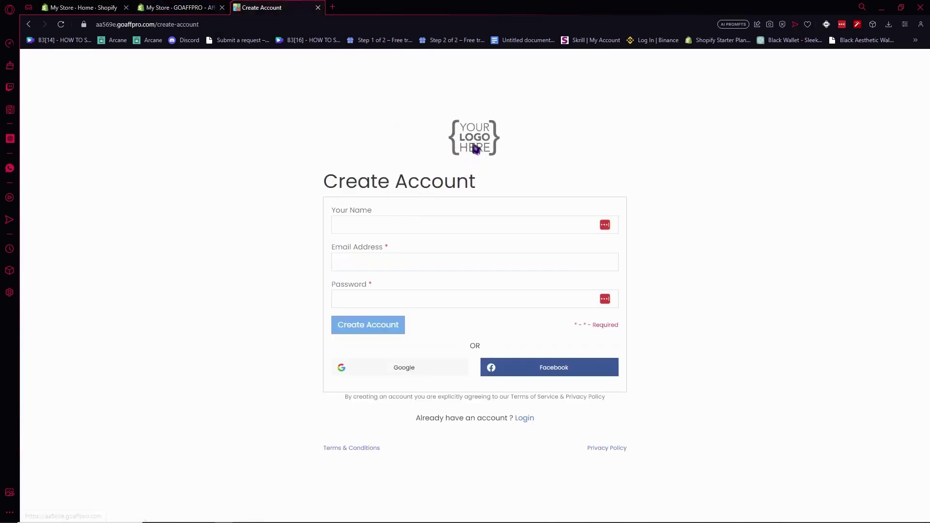
# Look over the signup form's Your Name and Email Address fields, then return to the dashboard
pyautogui.moveTo(333, 211); pyautogui.dragTo(375, 217)
pyautogui.click(346, 212)
pyautogui.moveTo(351, 216); pyautogui.dragTo(375, 248)
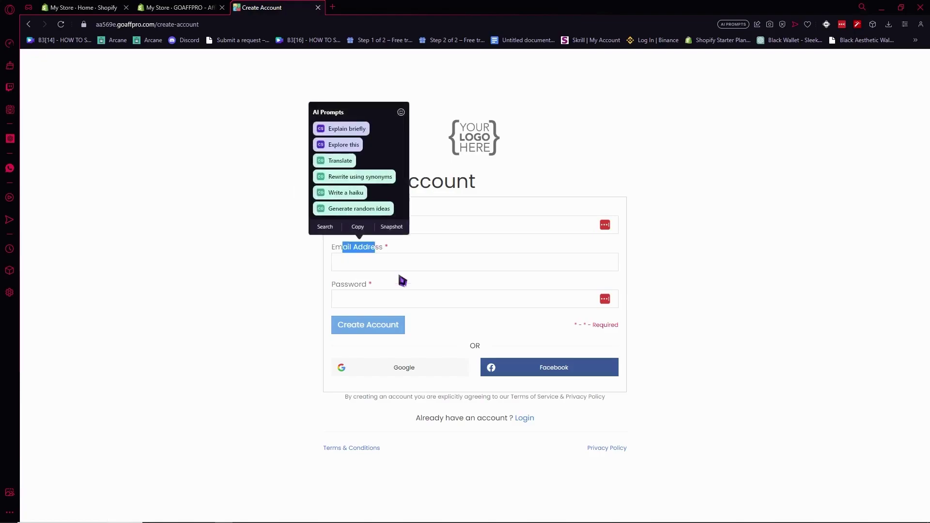
pyautogui.click(743, 266)
pyautogui.click(179, 7)
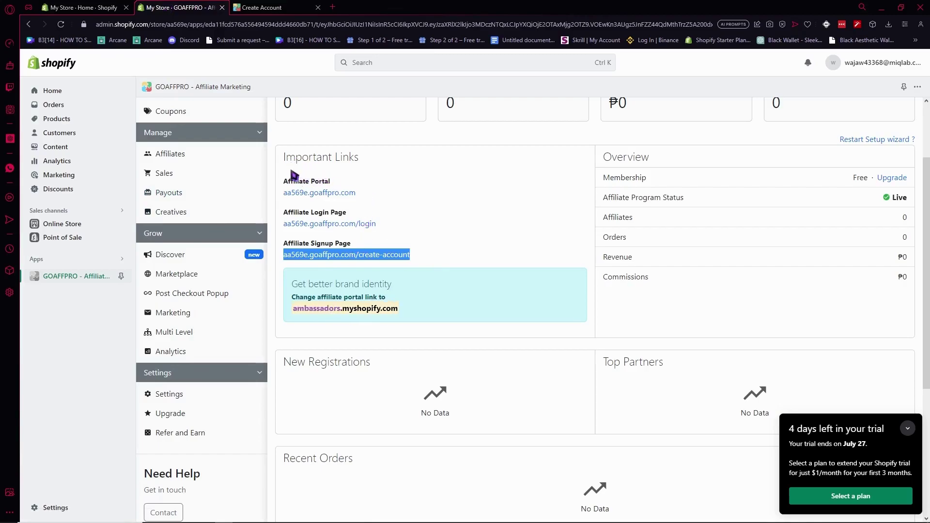
# Review the Important Links section, including the affiliate login page address
pyautogui.moveTo(333, 166); pyautogui.dragTo(281, 159)
pyautogui.click(346, 183)
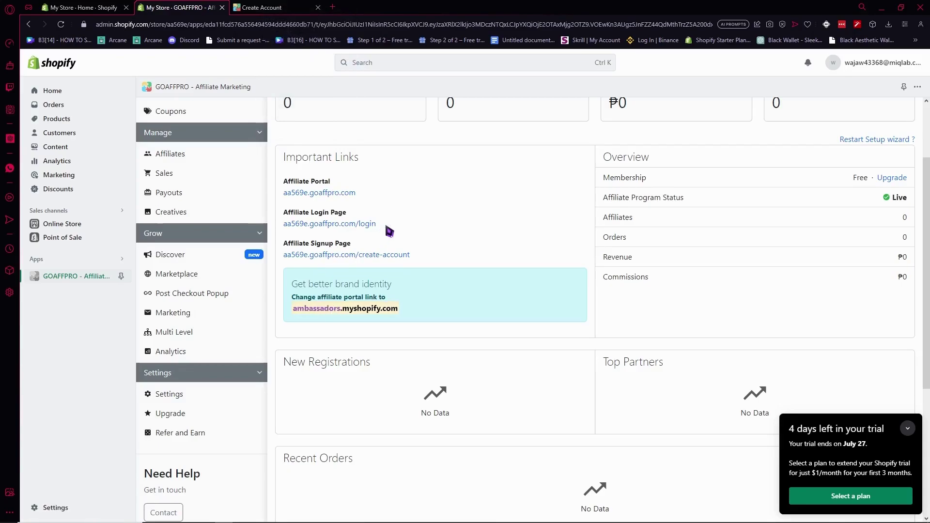
pyautogui.moveTo(388, 227); pyautogui.dragTo(284, 226)
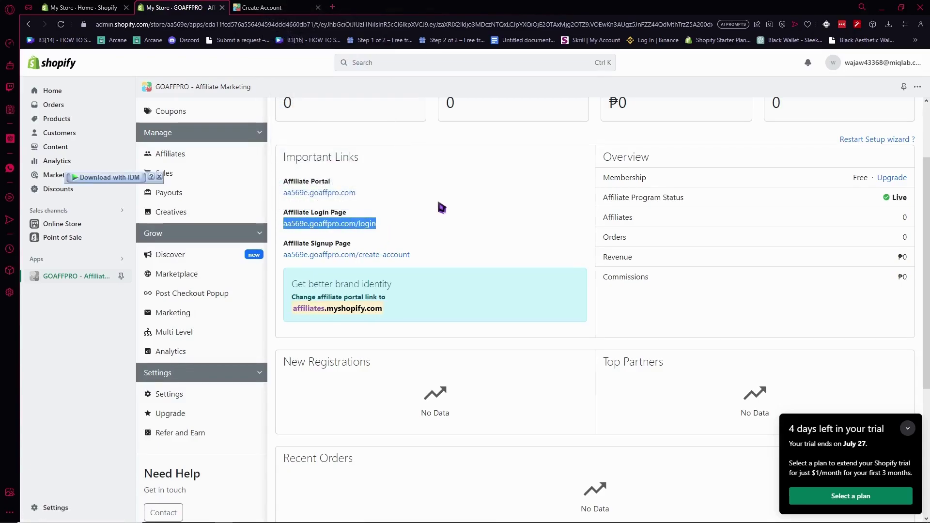
pyautogui.scroll(2, 442, 208)
pyautogui.click(453, 297)
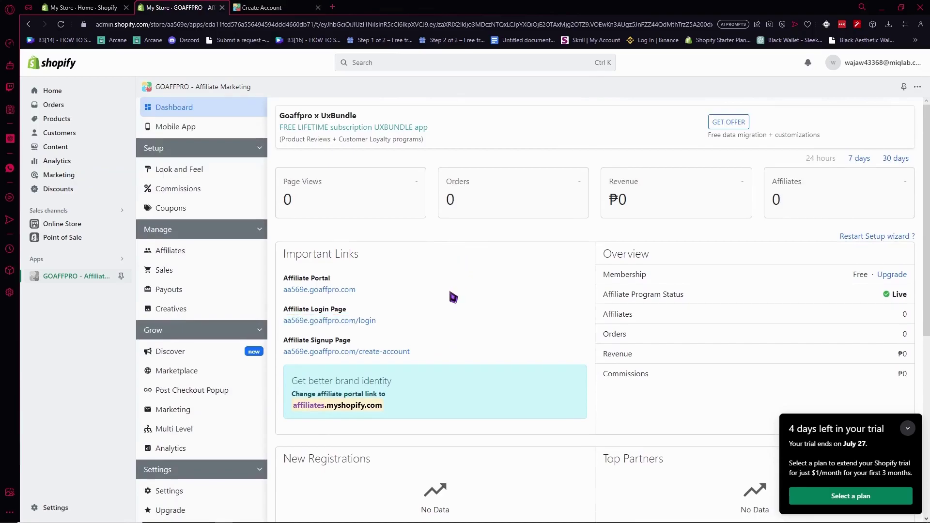
# Change the default commission for all products and affiliates from 10% to 51% and save
pyautogui.click(180, 190)
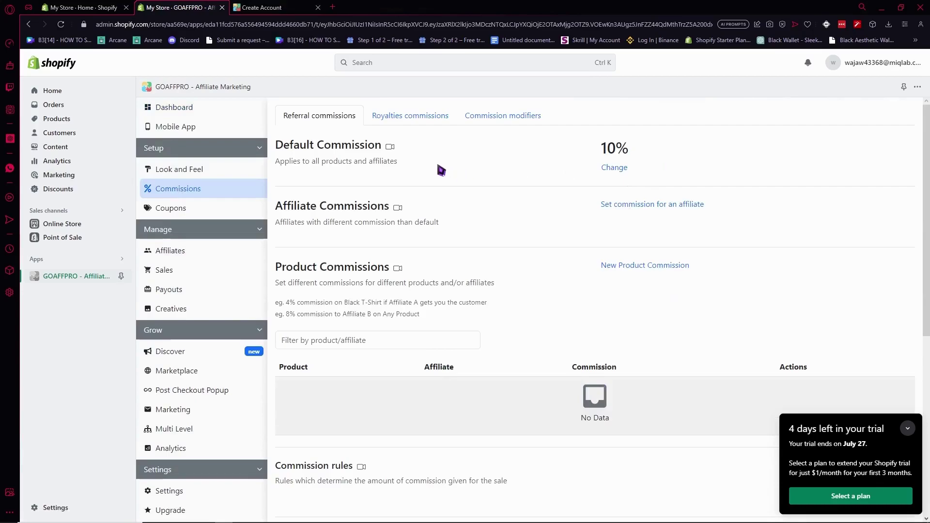
pyautogui.click(614, 170)
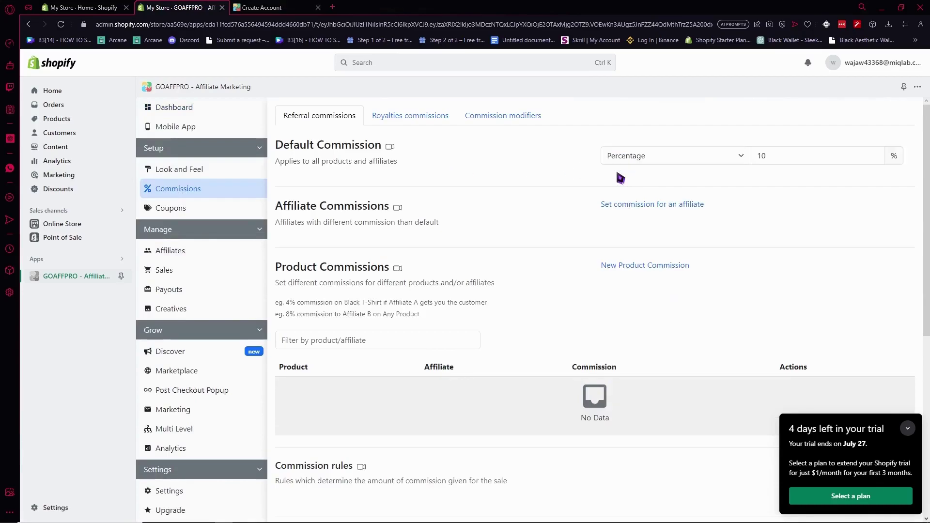
pyautogui.doubleClick(800, 165)
pyautogui.write('50')
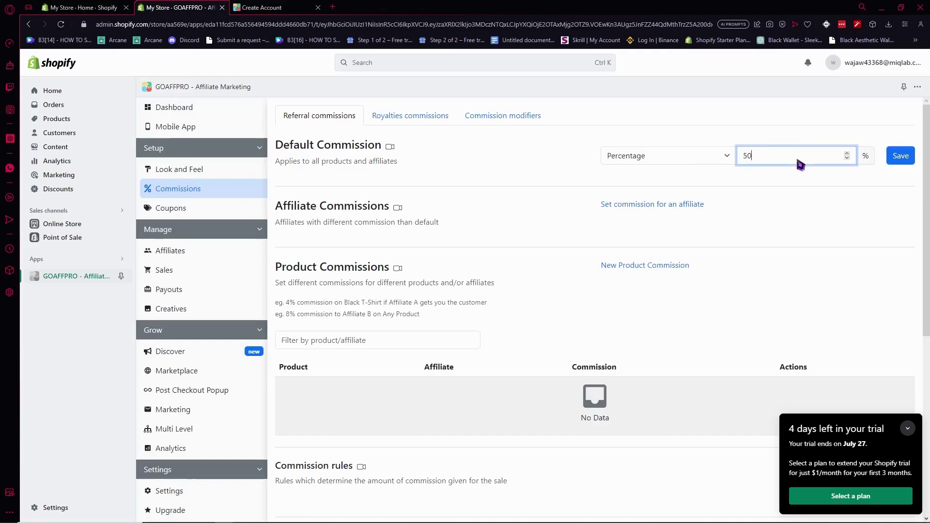
pyautogui.scroll(1, 801, 165)
pyautogui.click(900, 155)
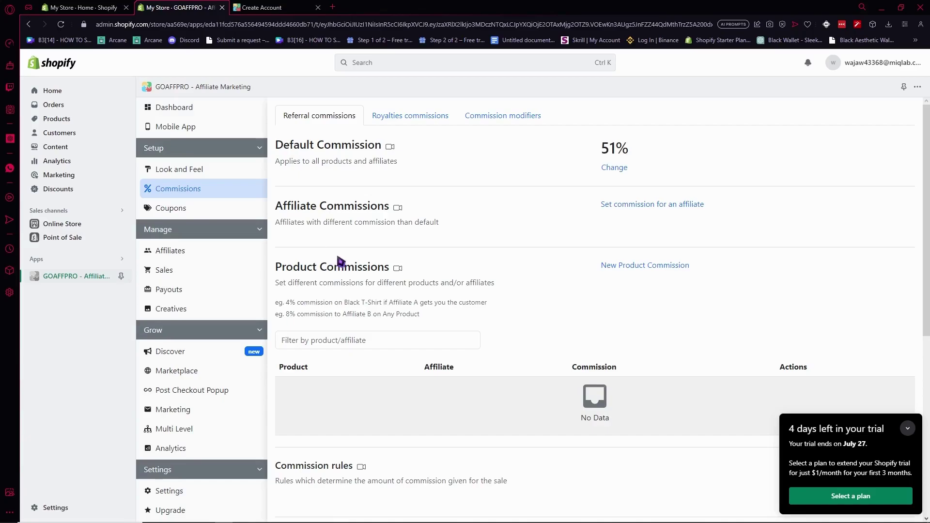
# Submit a 15% affiliate-specific commission and return to the Referral commissions overview
pyautogui.click(635, 206)
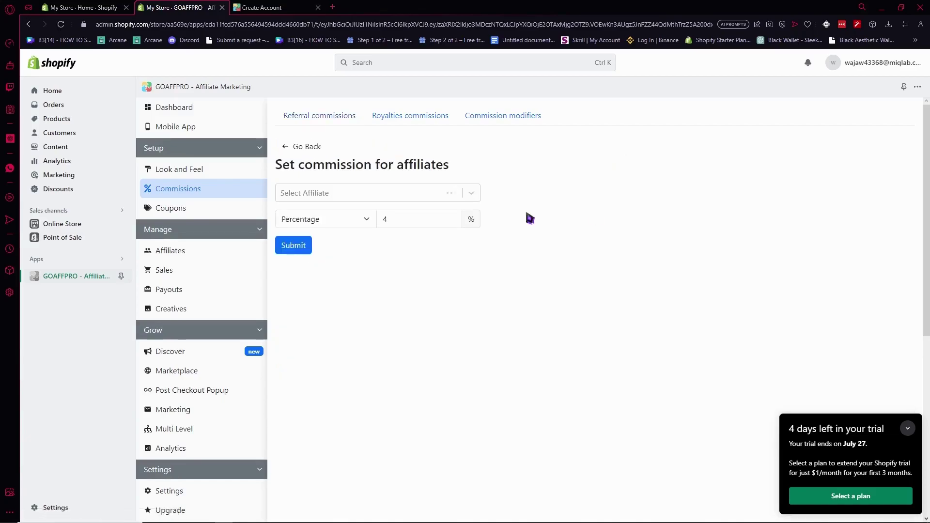
pyautogui.click(406, 225)
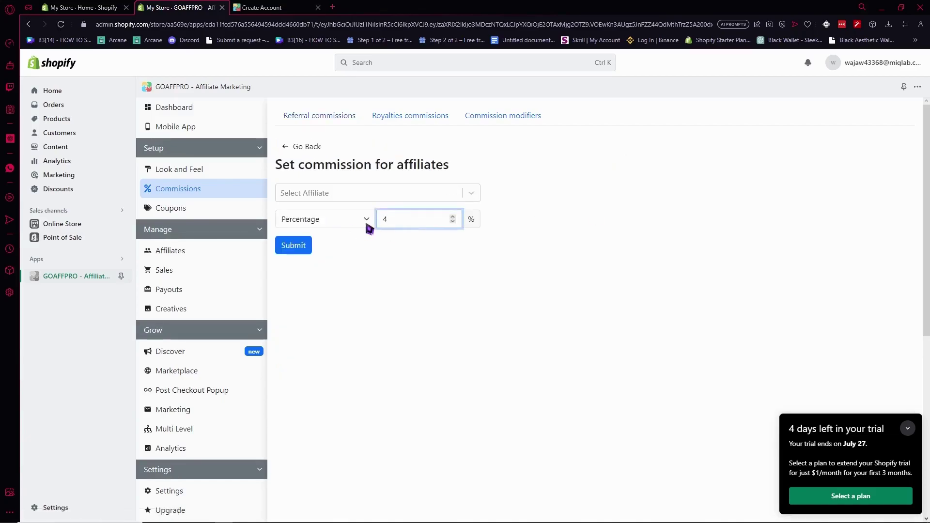
pyautogui.write('15')
pyautogui.click(299, 245)
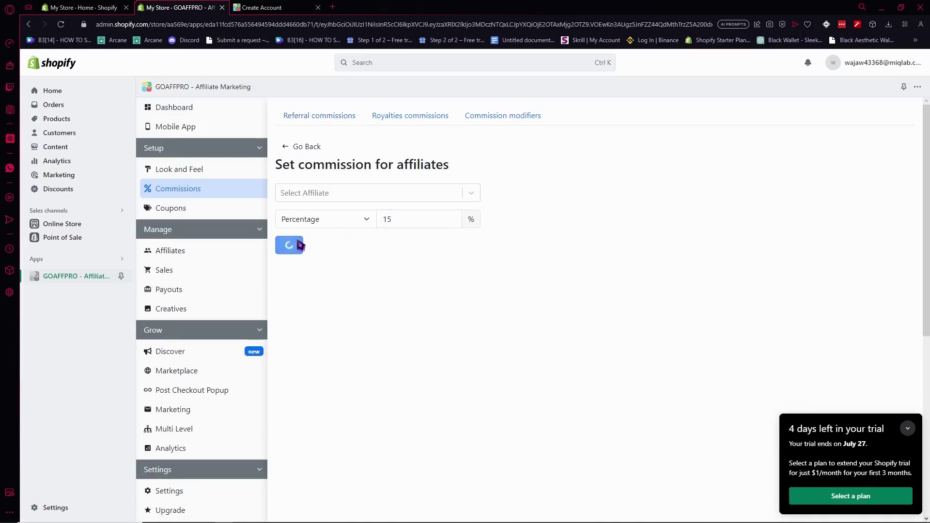
pyautogui.scroll(-2, 376, 266)
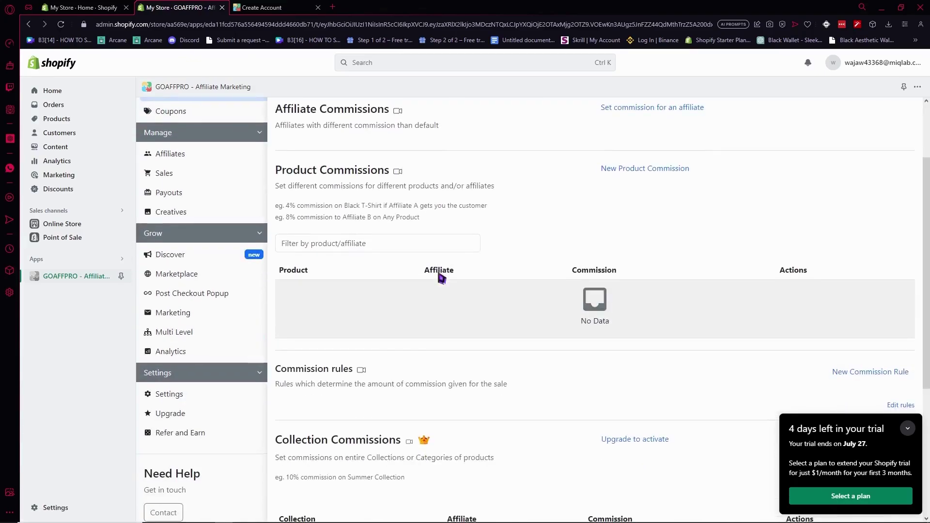
pyautogui.scroll(1, 246, 290)
pyautogui.scroll(2, 247, 290)
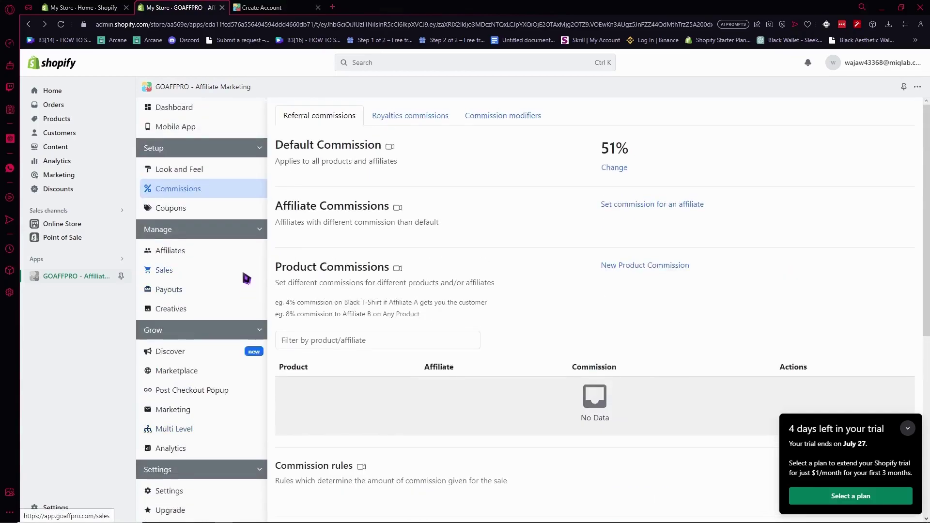